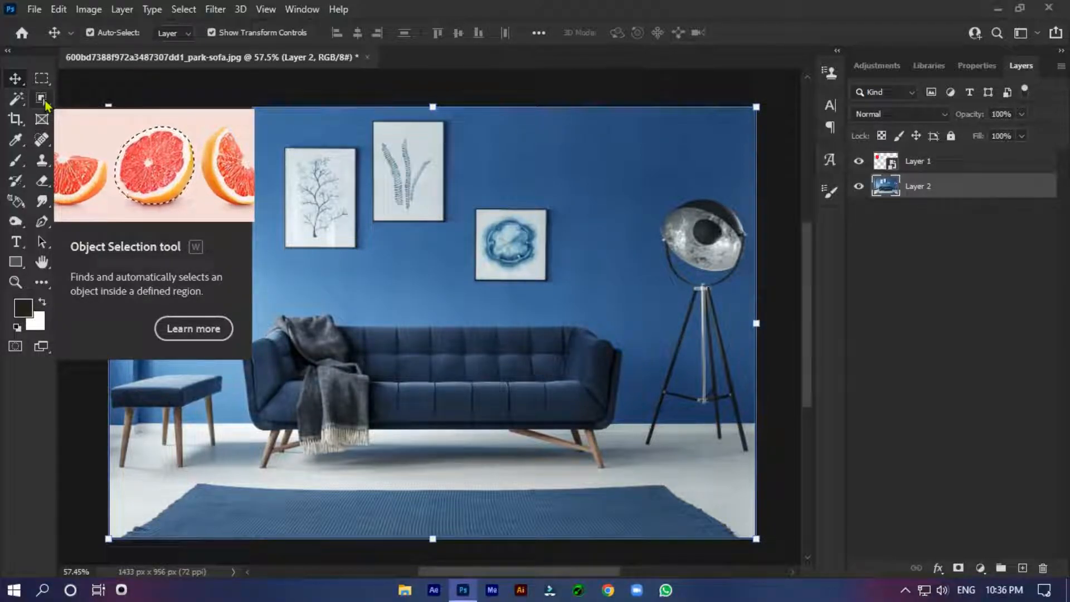
Step: Select the blue sofa on Layer 2 with the Object Selection tool
{"action": "left_click", "coordinate": [44, 100]}
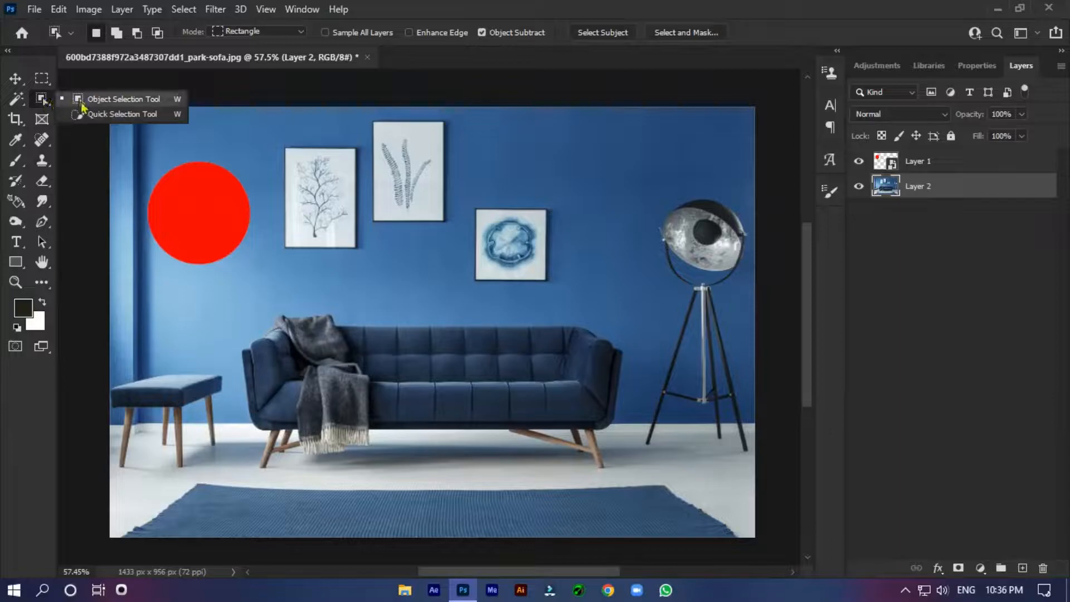
{"action": "left_click", "coordinate": [114, 101]}
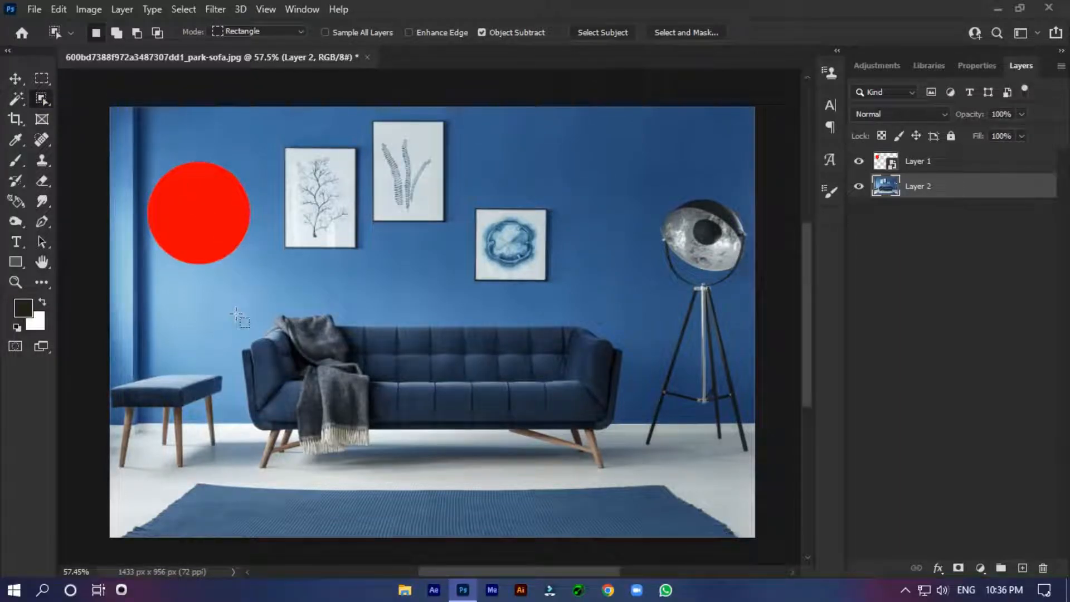
{"action": "left_click_drag", "start_coordinate": [235, 315], "coordinate": [644, 448]}
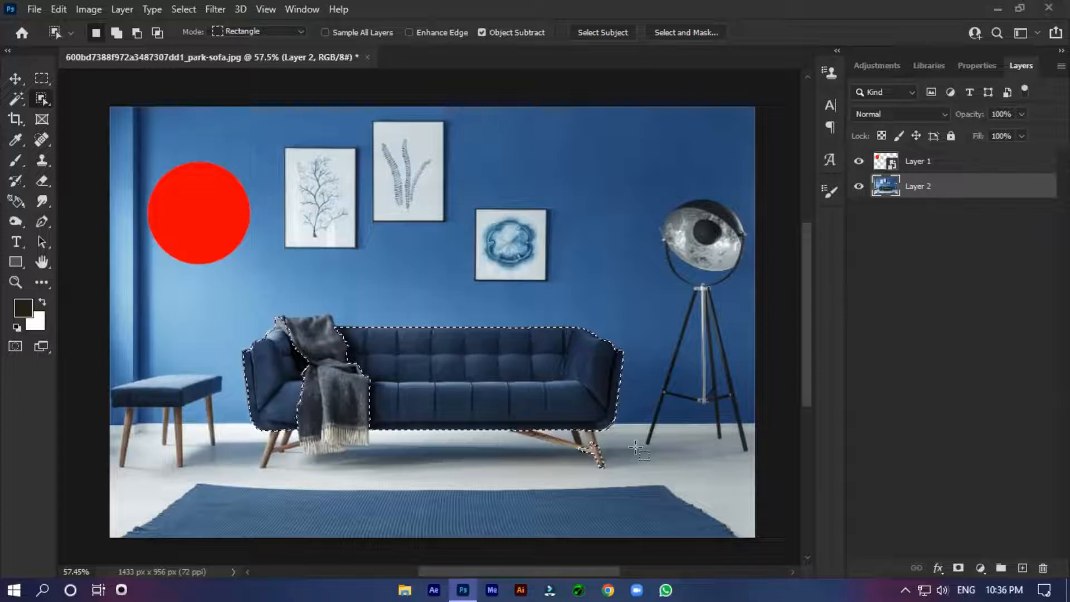
Step: Subtract the grey throw blanket and the dark gap beside it from the sofa selection
{"action": "scroll", "coordinate": [268, 384], "scroll_direction": "up", "scroll_amount": 3}
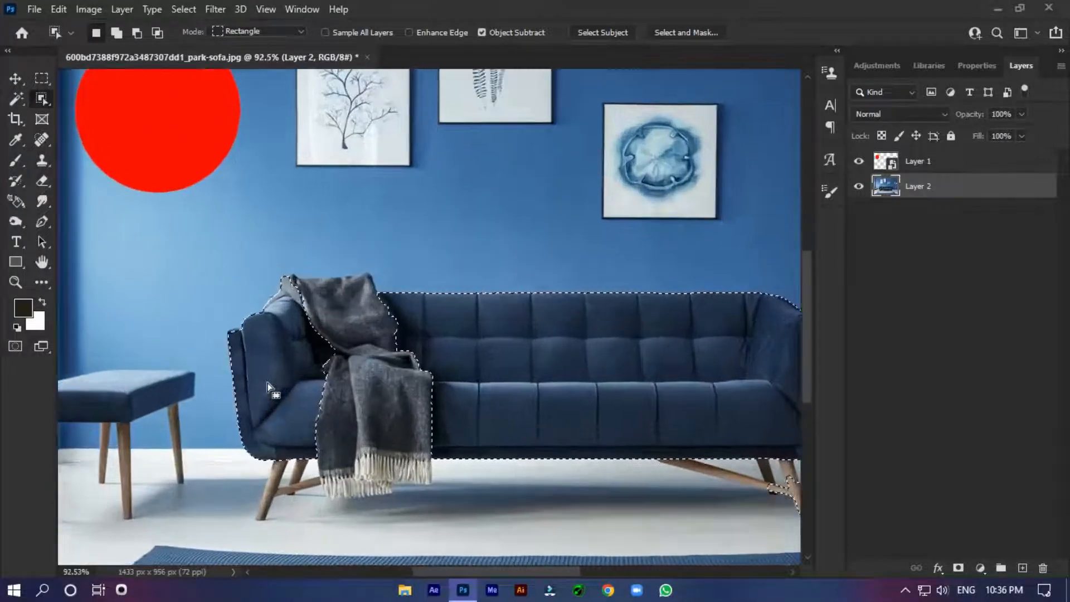
{"action": "scroll", "coordinate": [268, 383], "scroll_direction": "up", "scroll_amount": 1}
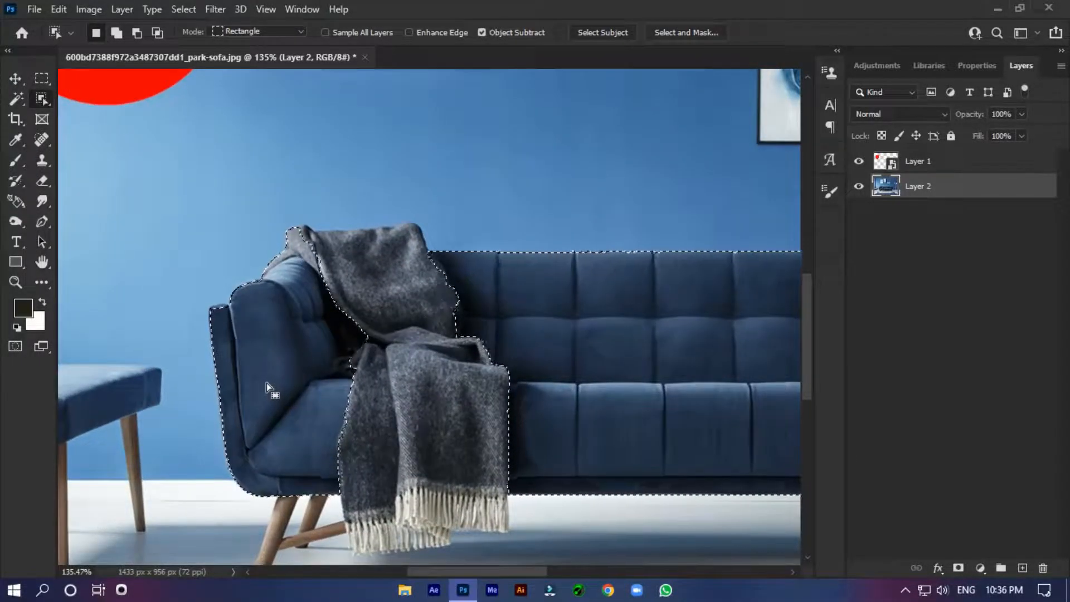
{"action": "left_click", "coordinate": [138, 35]}
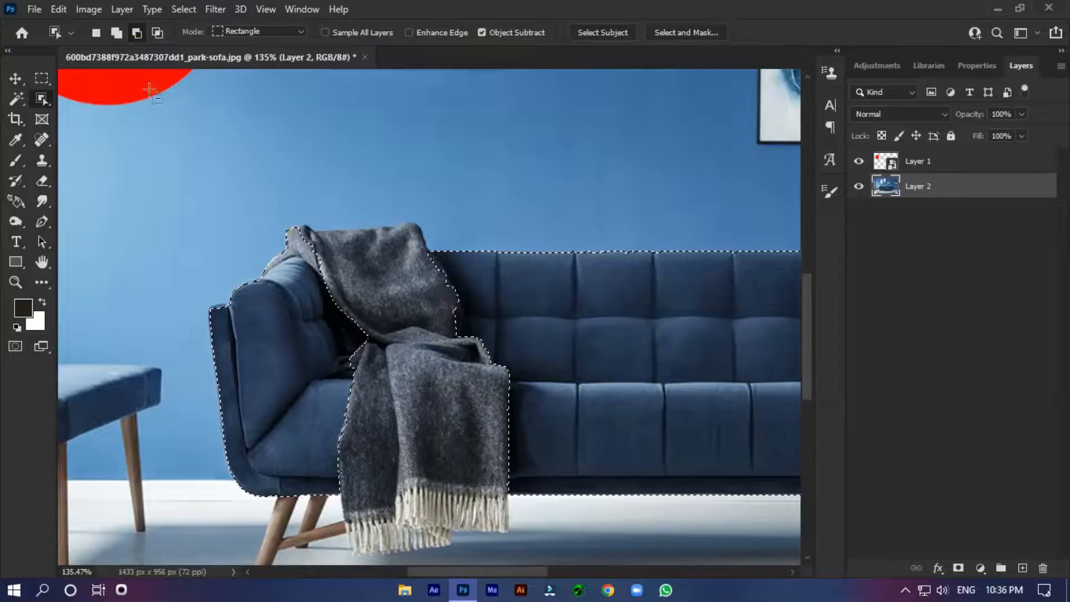
{"action": "left_click_drag", "start_coordinate": [259, 205], "coordinate": [538, 532]}
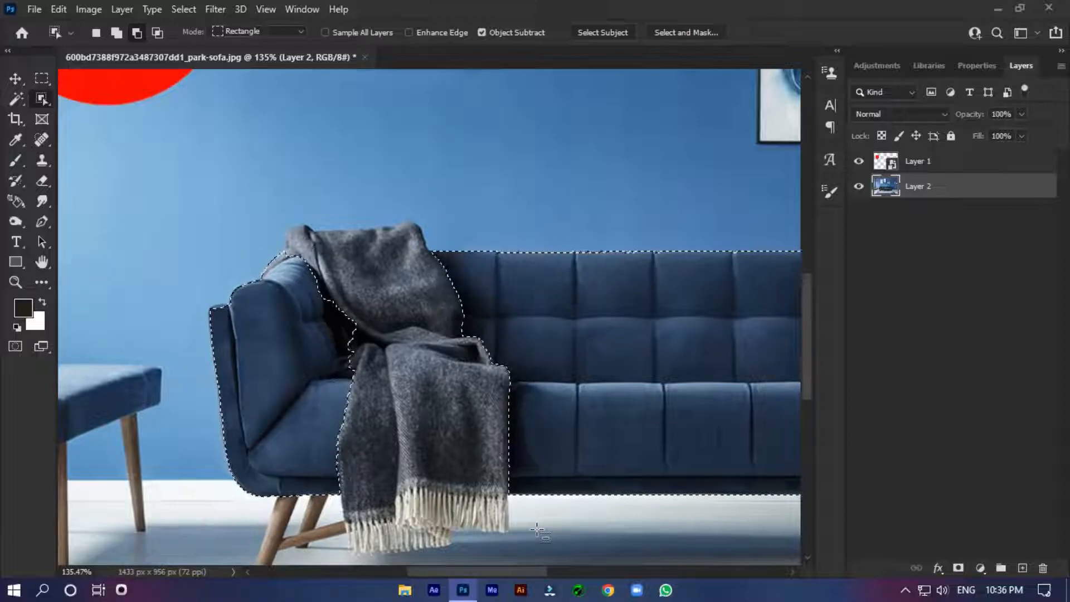
{"action": "left_click_drag", "start_coordinate": [257, 242], "coordinate": [263, 263]}
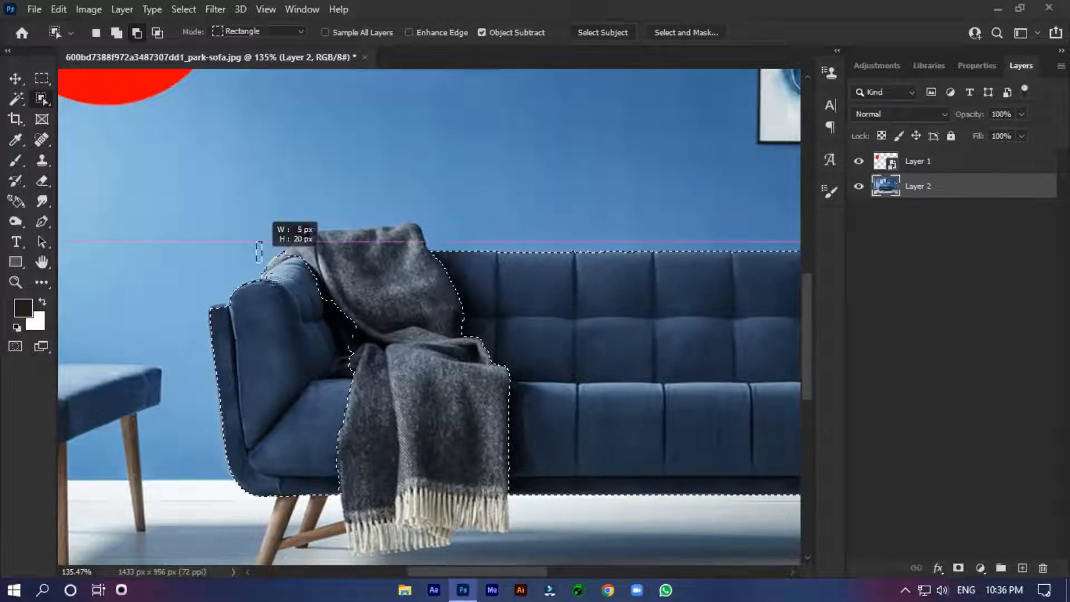
{"action": "left_click_drag", "start_coordinate": [319, 283], "coordinate": [320, 284]}
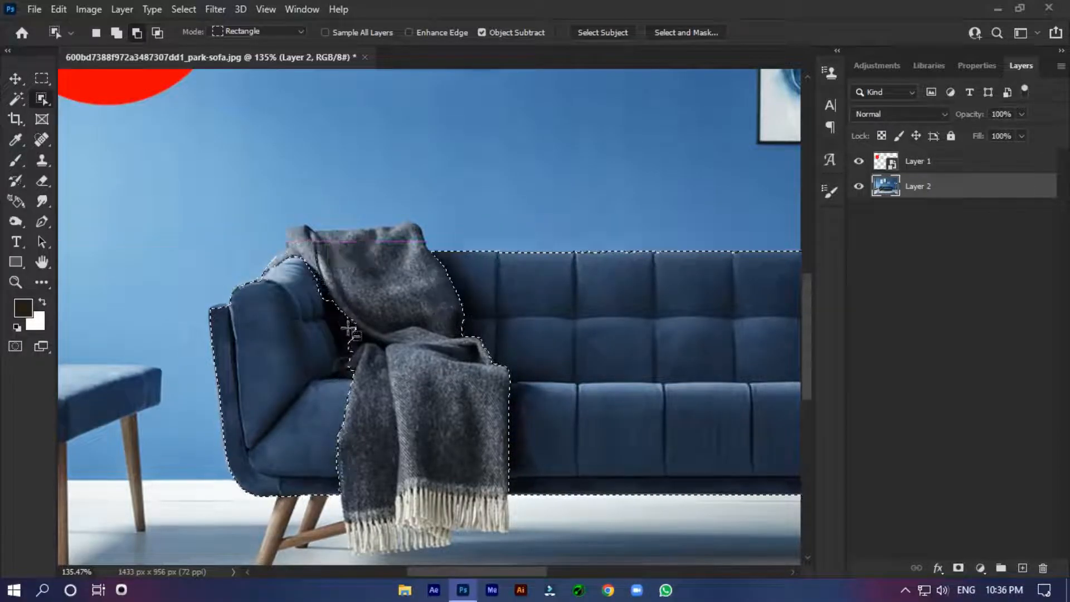
{"action": "left_click_drag", "start_coordinate": [368, 380], "coordinate": [333, 310]}
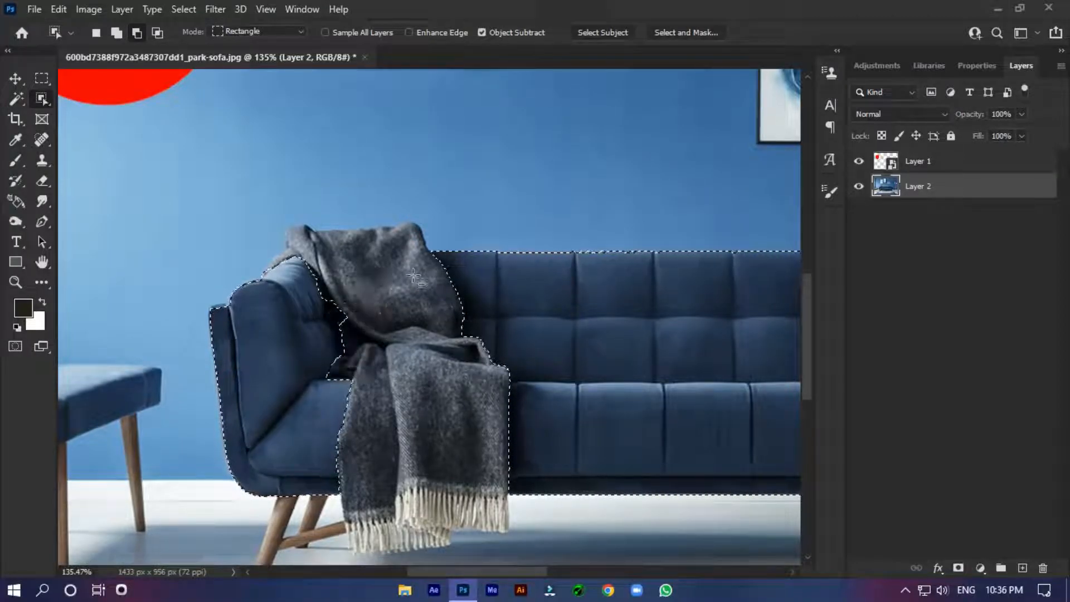
Step: Subtract the wooden front leg at the sofa's right end from the selection
{"action": "scroll", "coordinate": [423, 266], "scroll_direction": "down", "scroll_amount": 3}
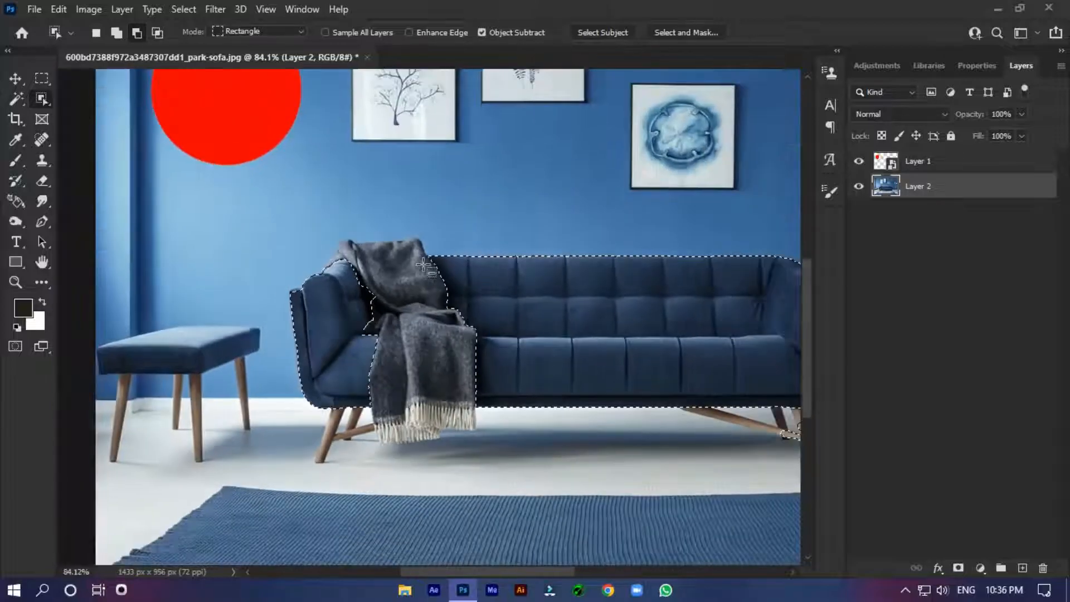
{"action": "scroll", "coordinate": [432, 271], "scroll_direction": "down", "scroll_amount": 1}
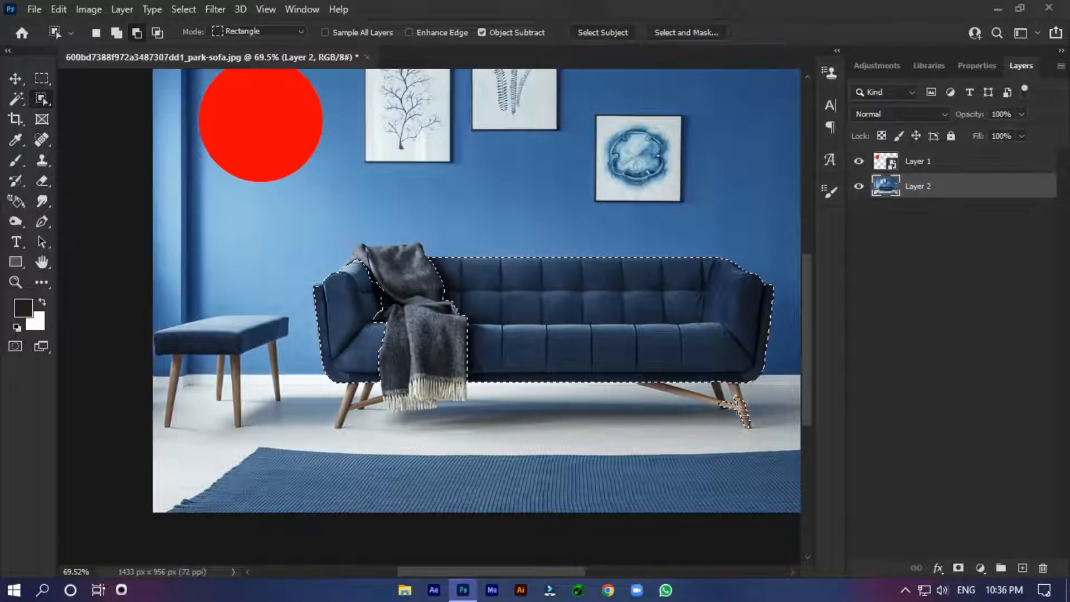
{"action": "left_click_drag", "start_coordinate": [760, 434], "coordinate": [733, 429]}
{"action": "left_click", "coordinate": [543, 239]}
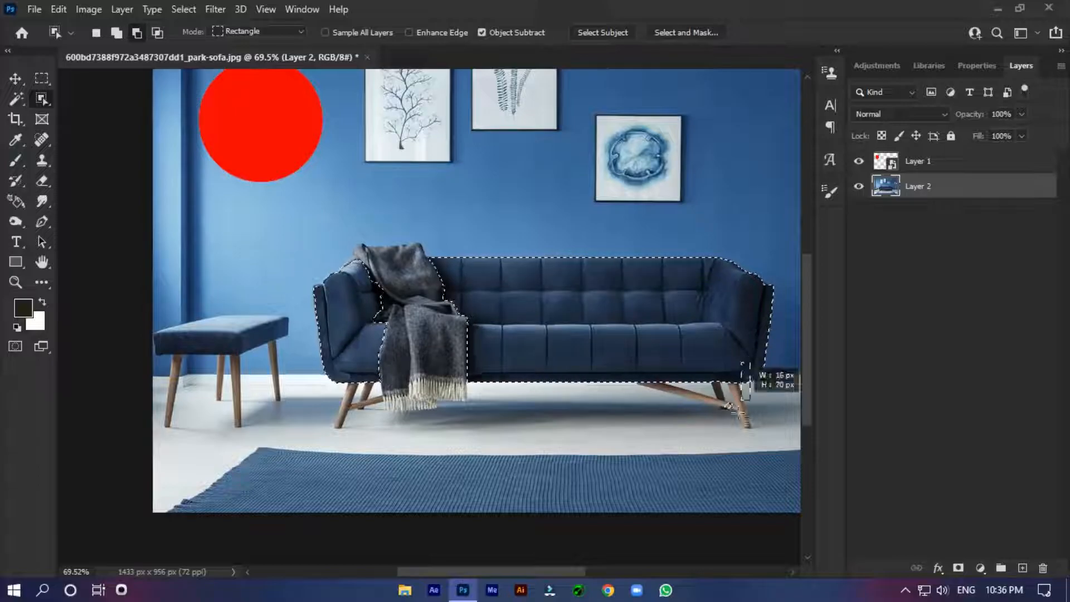
{"action": "left_click_drag", "start_coordinate": [717, 421], "coordinate": [718, 422]}
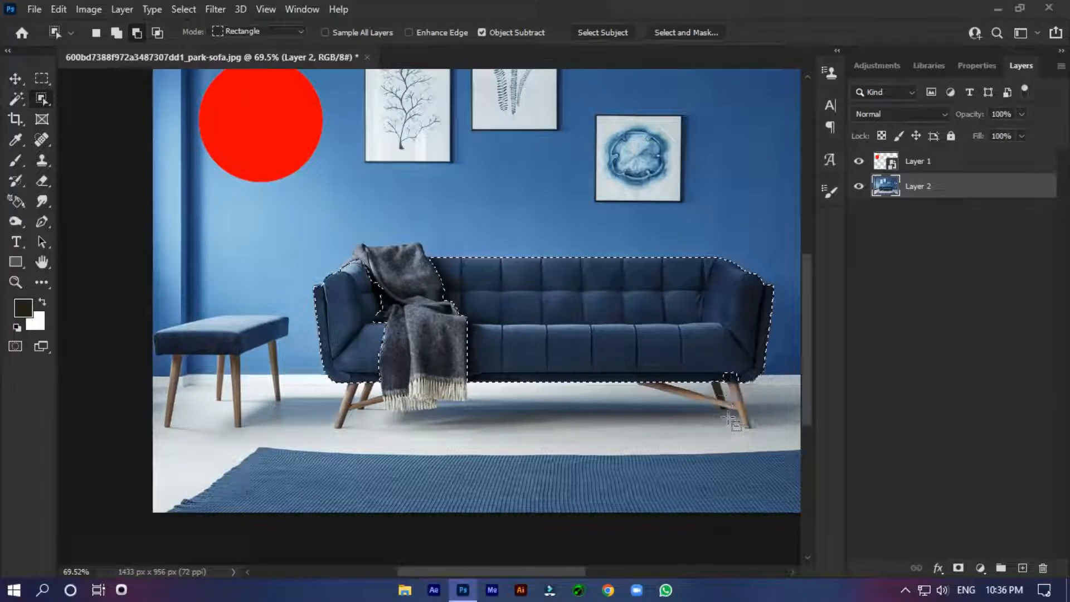
Step: Switch the Object Selection tool to adding and examine the selection outline at both ends of the sofa
{"action": "left_click", "coordinate": [121, 35]}
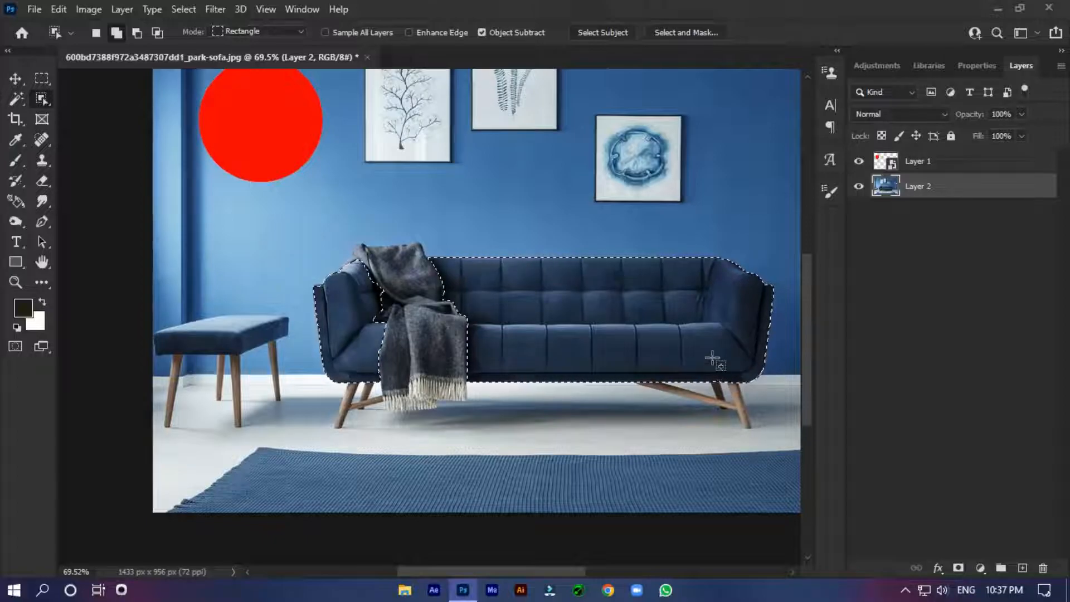
{"action": "scroll", "coordinate": [714, 363], "scroll_direction": "up", "scroll_amount": 5}
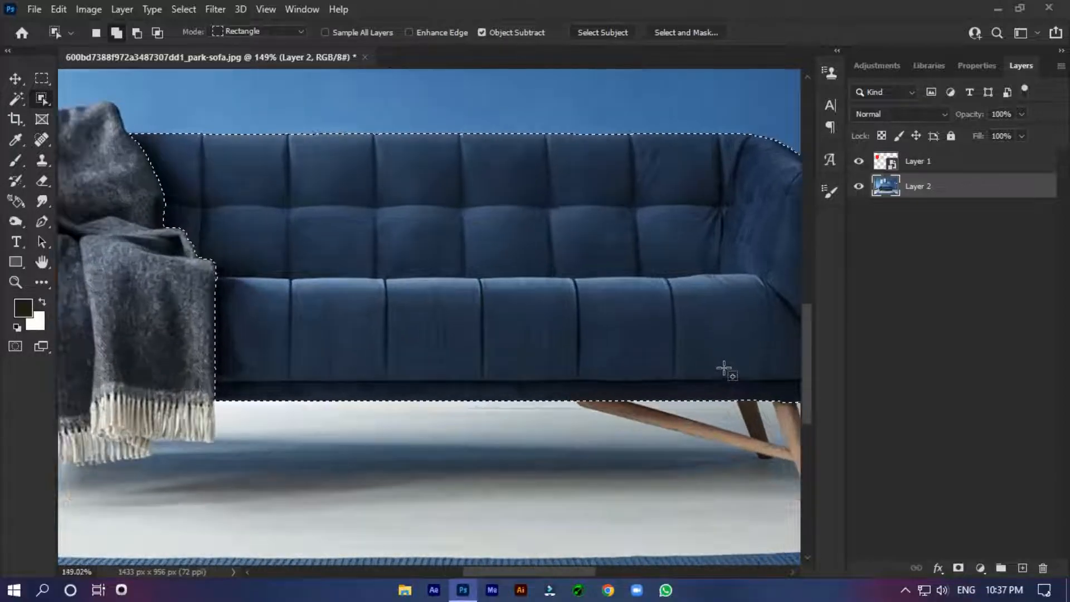
{"action": "left_click_drag", "start_coordinate": [755, 375], "coordinate": [651, 421]}
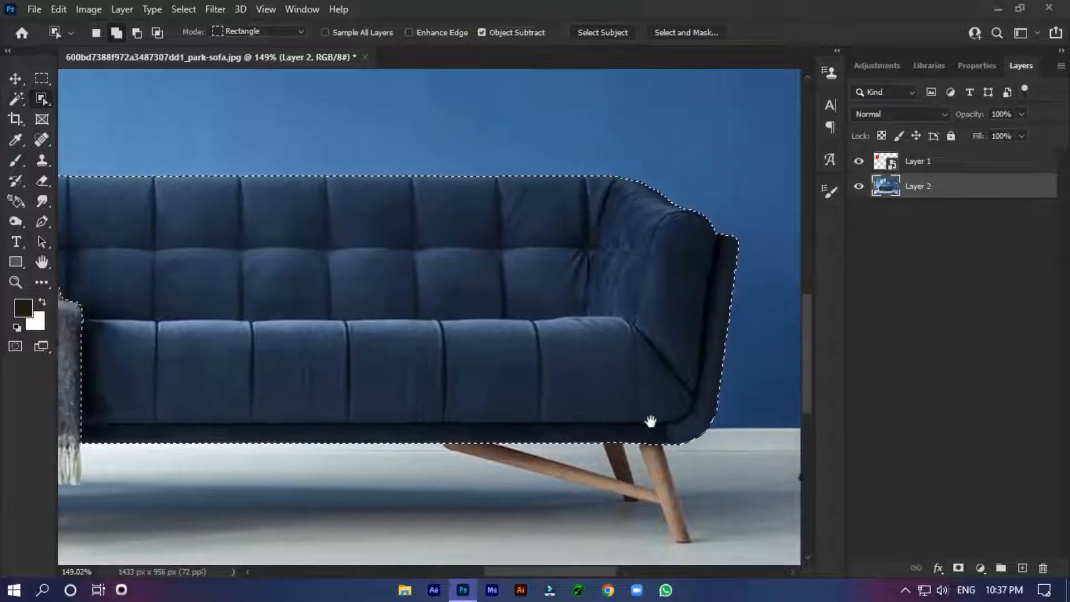
{"action": "left_click_drag", "start_coordinate": [348, 320], "coordinate": [595, 296]}
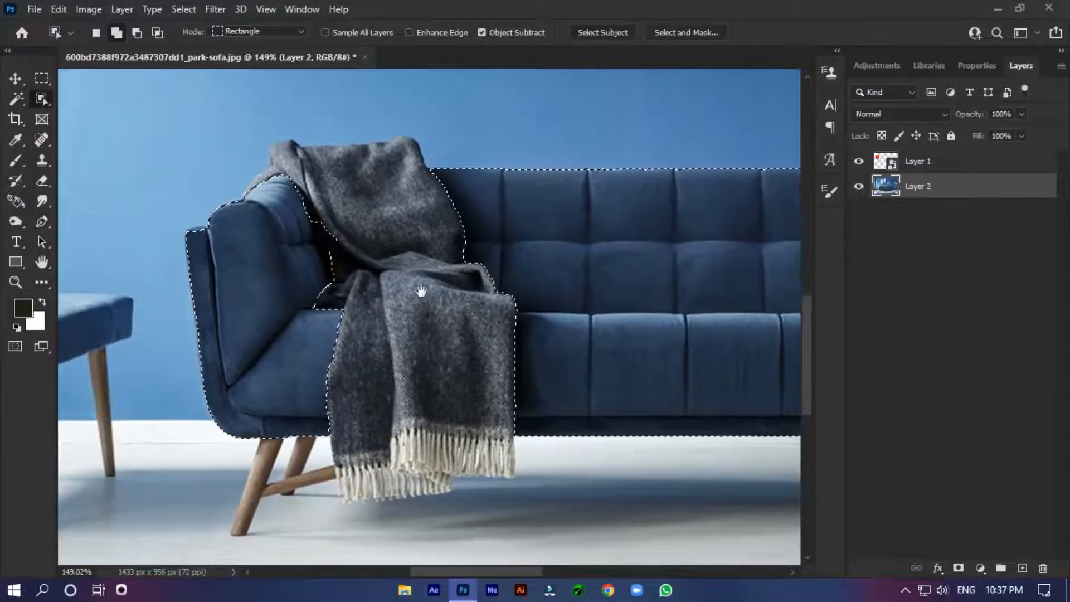
{"action": "left_click_drag", "start_coordinate": [419, 287], "coordinate": [223, 279]}
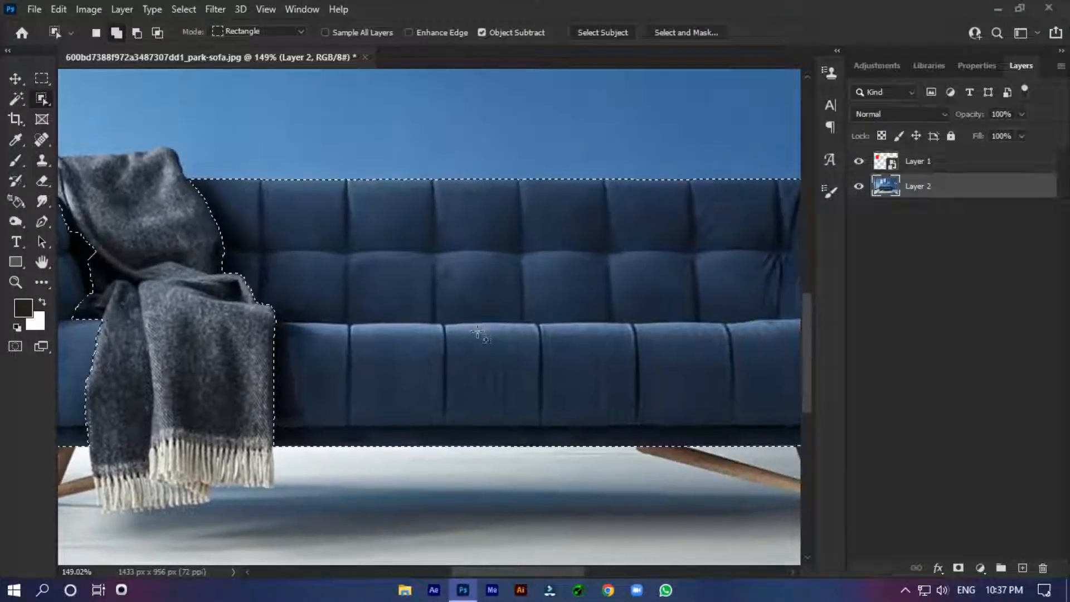
{"action": "scroll", "coordinate": [478, 333], "scroll_direction": "down", "scroll_amount": 6}
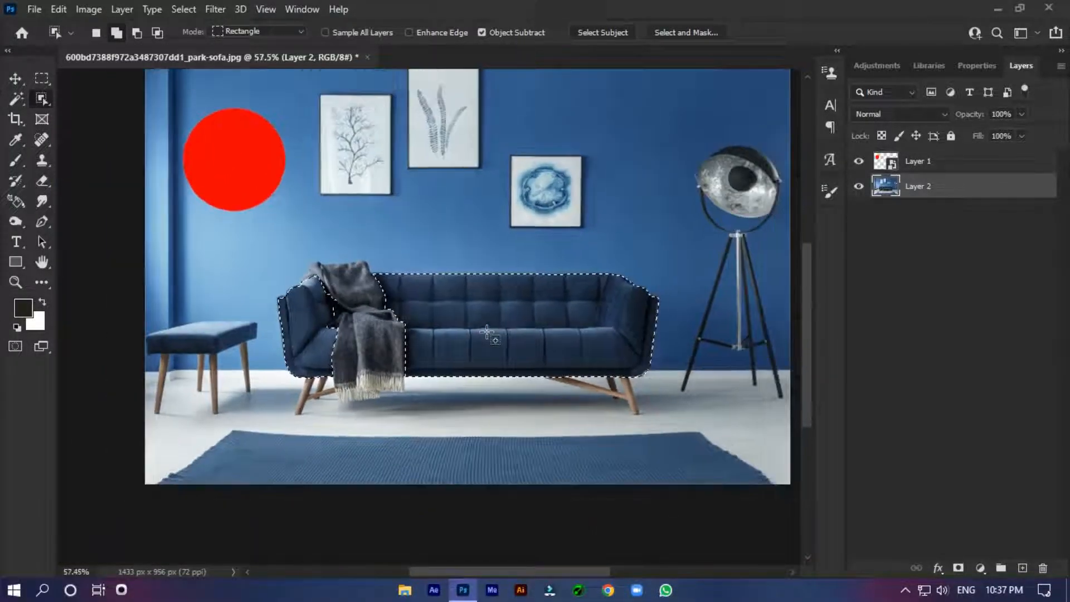
Step: Create a new layer group above Layer 2 and give it a layer mask from the sofa selection
{"action": "left_click_drag", "start_coordinate": [495, 285], "coordinate": [458, 324]}
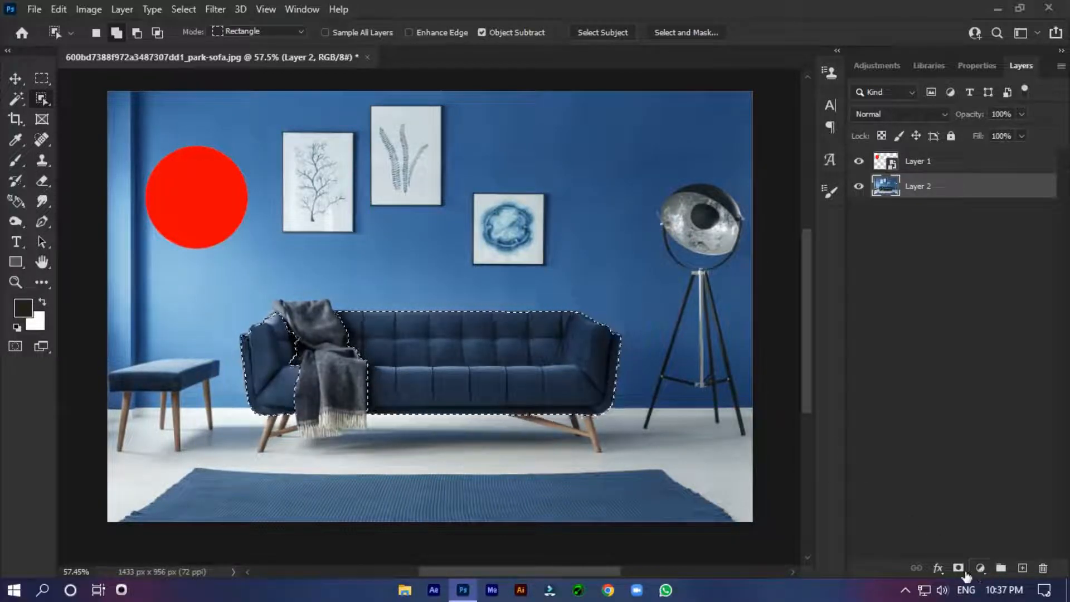
{"action": "left_click", "coordinate": [1002, 568]}
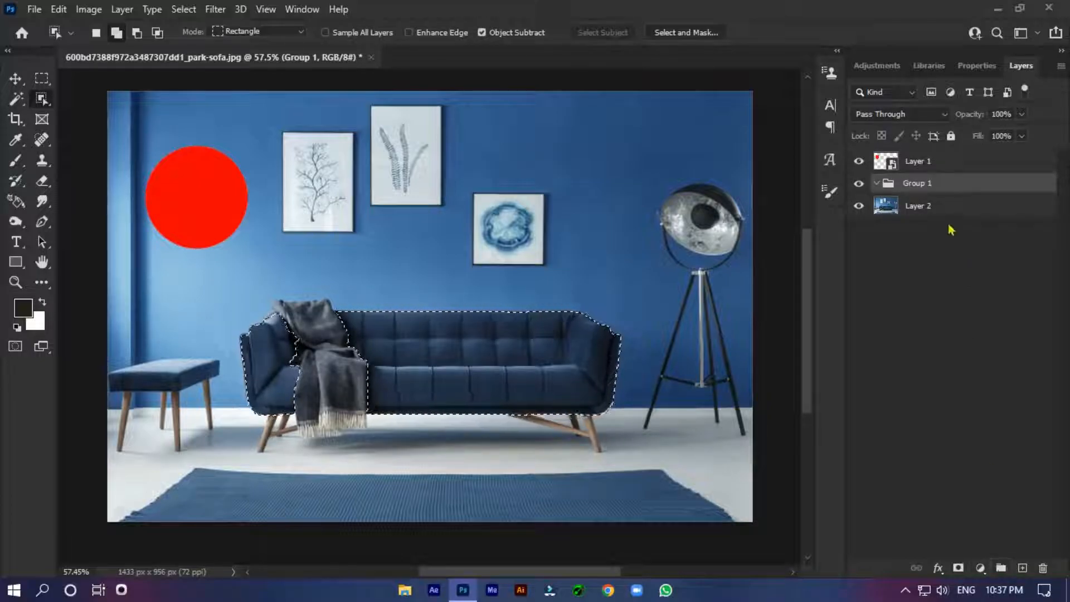
{"action": "left_click", "coordinate": [959, 569]}
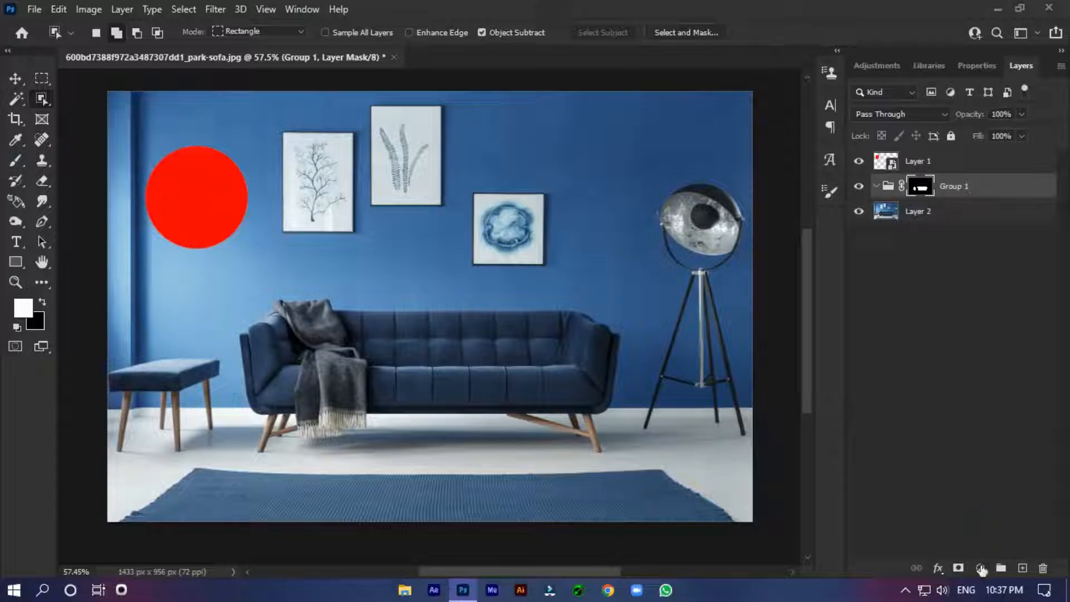
Step: Add a Solid Color fill in the masked group, sample ff0000 from the red circle, and set its blend mode to Color
{"action": "left_click", "coordinate": [980, 569]}
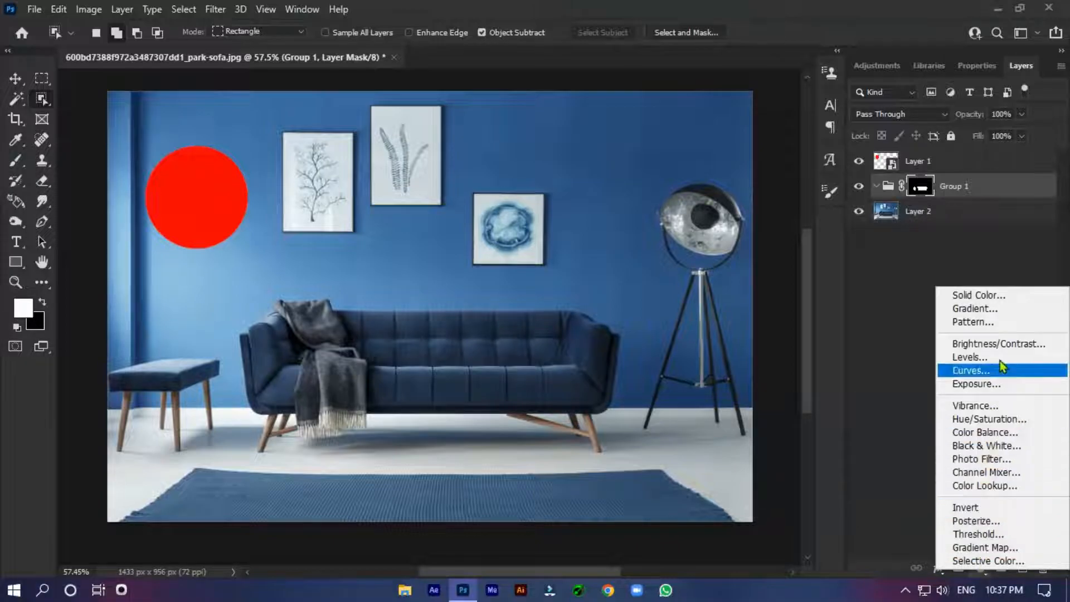
{"action": "left_click", "coordinate": [1018, 298]}
{"action": "mouse_move", "coordinate": [814, 328]}
{"action": "left_mouse_down"}
{"action": "mouse_move", "coordinate": [856, 232]}
{"action": "mouse_move", "coordinate": [853, 331]}
{"action": "mouse_move", "coordinate": [808, 266]}
{"action": "mouse_move", "coordinate": [853, 231]}
{"action": "mouse_move", "coordinate": [873, 265]}
{"action": "mouse_move", "coordinate": [879, 362]}
{"action": "mouse_move", "coordinate": [879, 230]}
{"action": "left_mouse_up"}
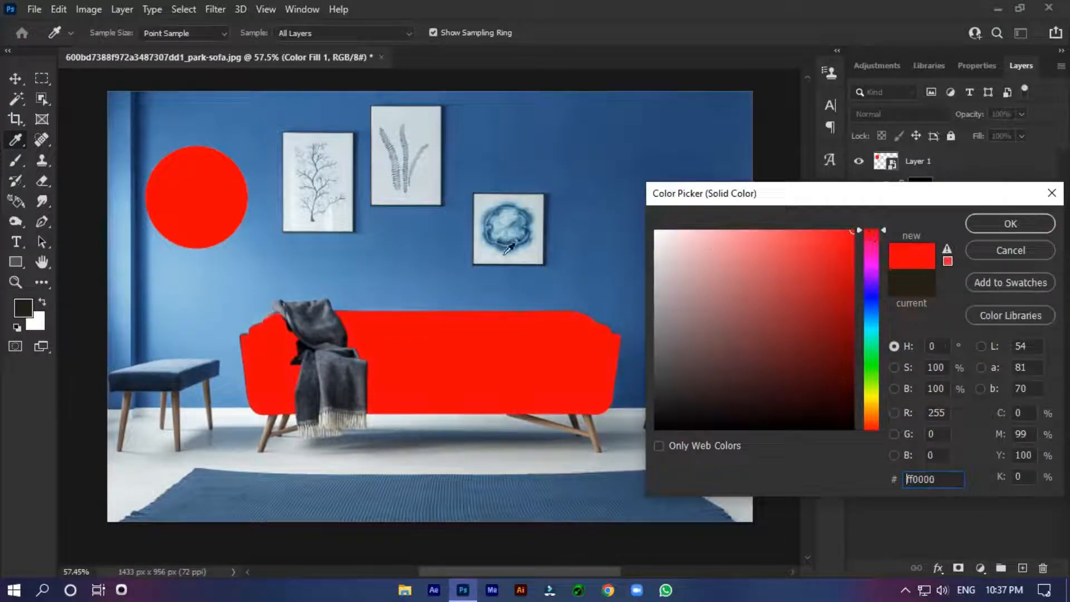
{"action": "left_click_drag", "start_coordinate": [709, 260], "coordinate": [840, 316]}
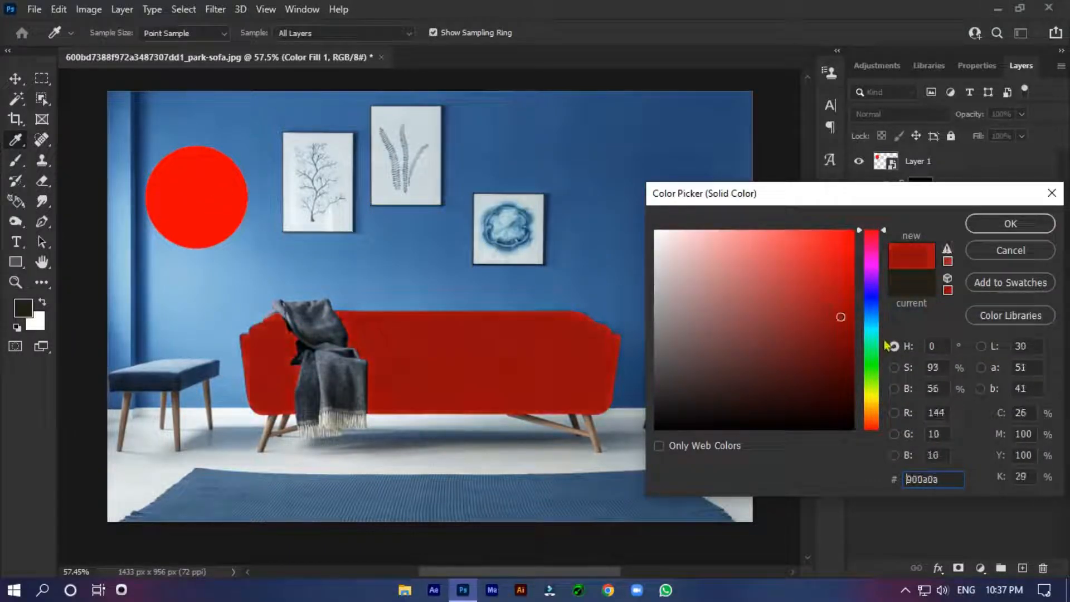
{"action": "left_click", "coordinate": [873, 321]}
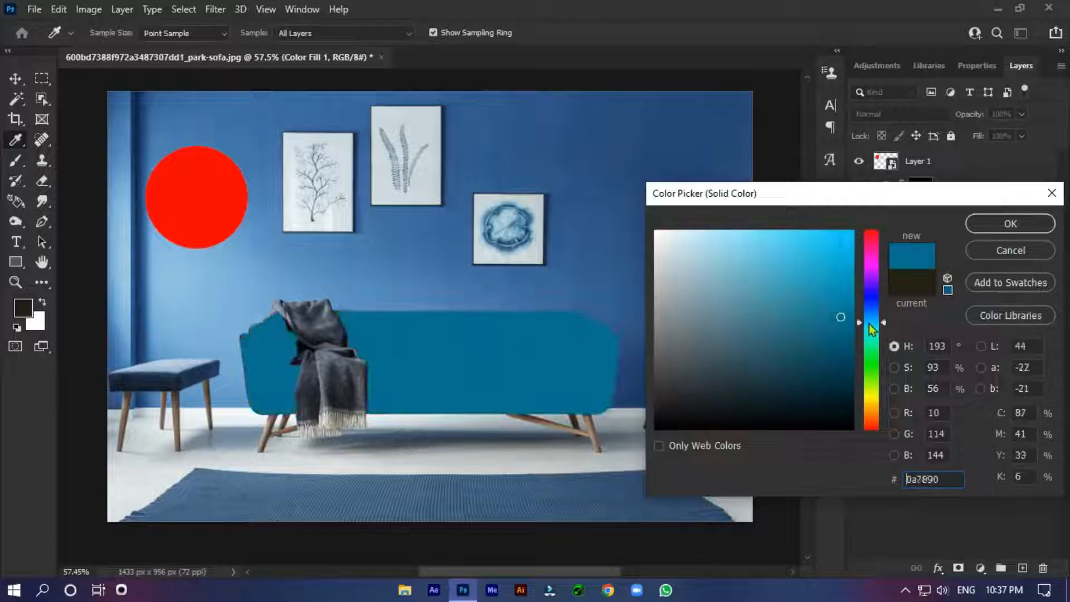
{"action": "left_click", "coordinate": [204, 198]}
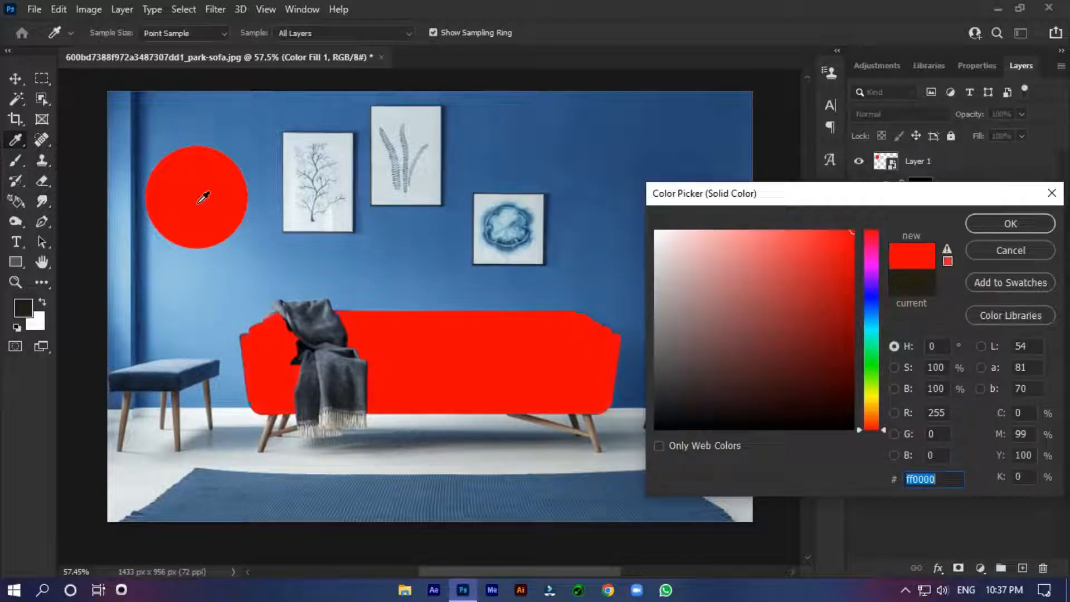
{"action": "left_click", "coordinate": [989, 231]}
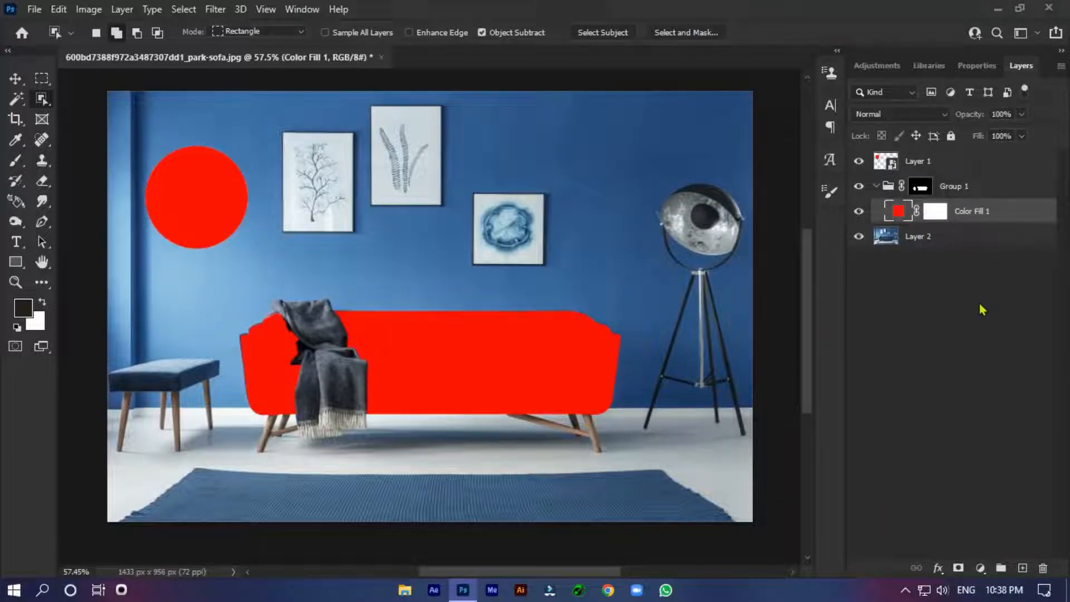
{"action": "left_click", "coordinate": [909, 115]}
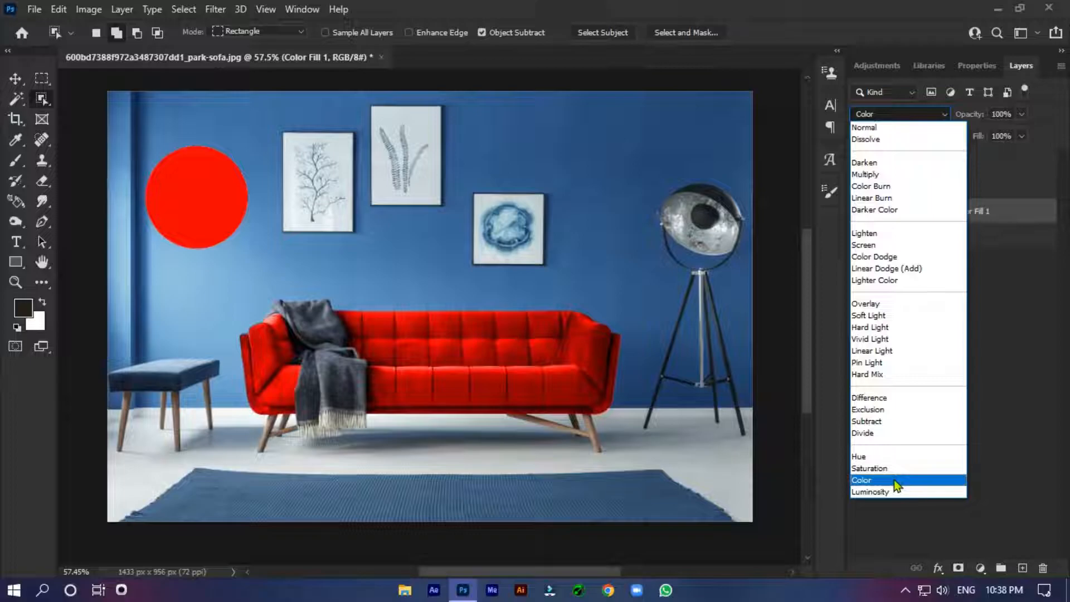
{"action": "left_click", "coordinate": [896, 481]}
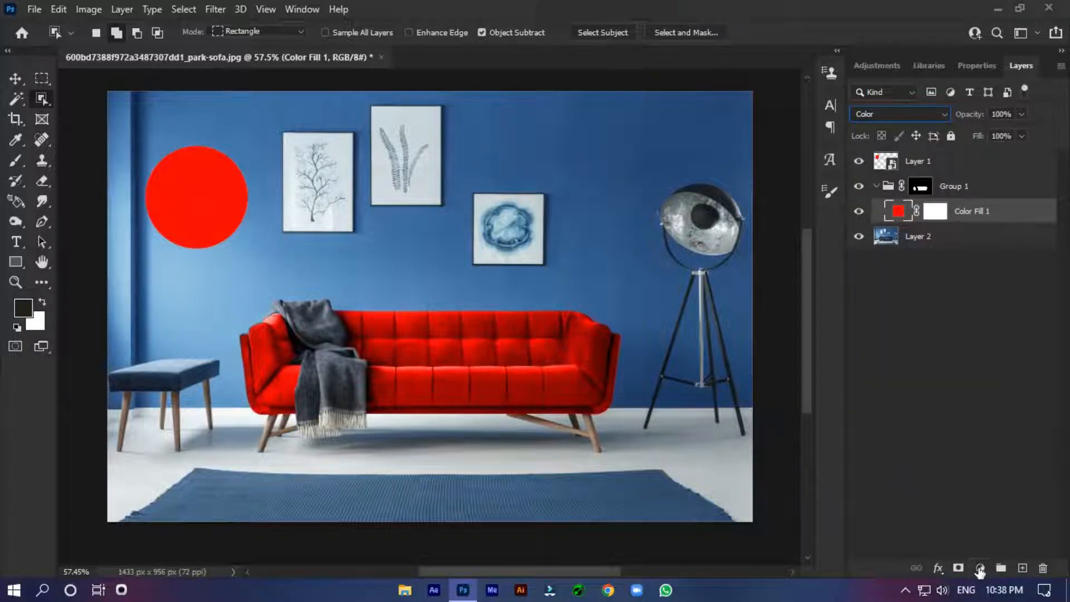
Step: Add a Levels adjustment above the colour fill with input levels 6, 1.08 and 215 and a white output level of 217
{"action": "left_click", "coordinate": [980, 569]}
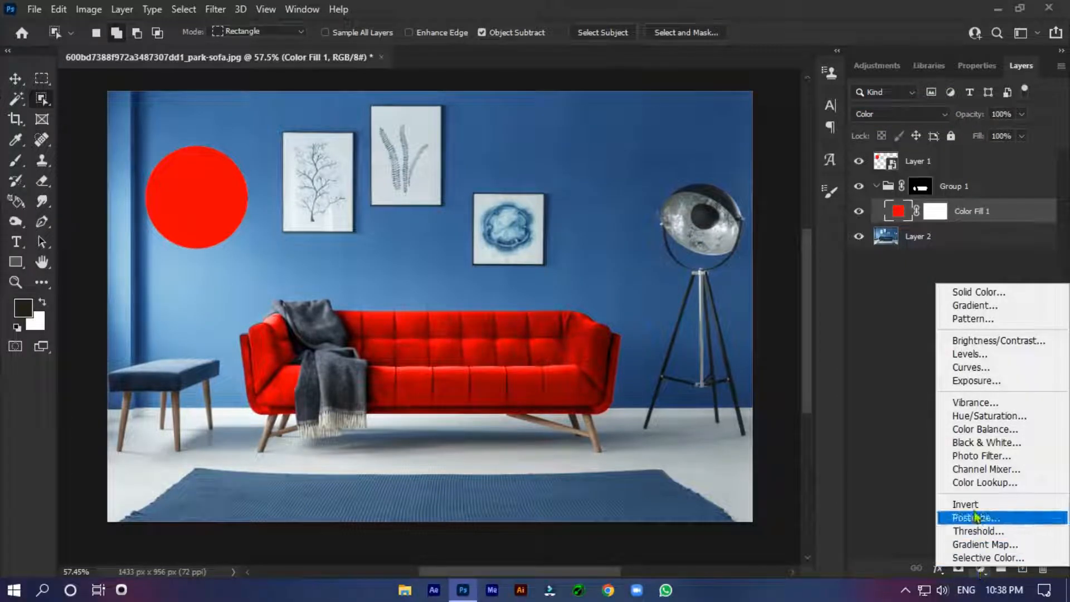
{"action": "left_click", "coordinate": [974, 355]}
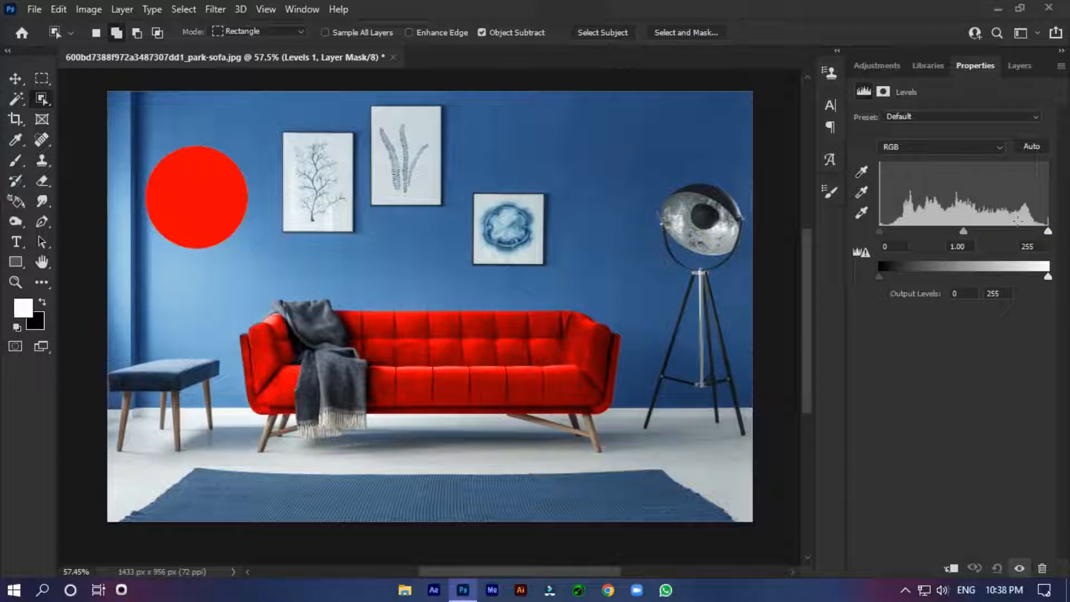
{"action": "left_click_drag", "start_coordinate": [1049, 231], "coordinate": [1021, 234]}
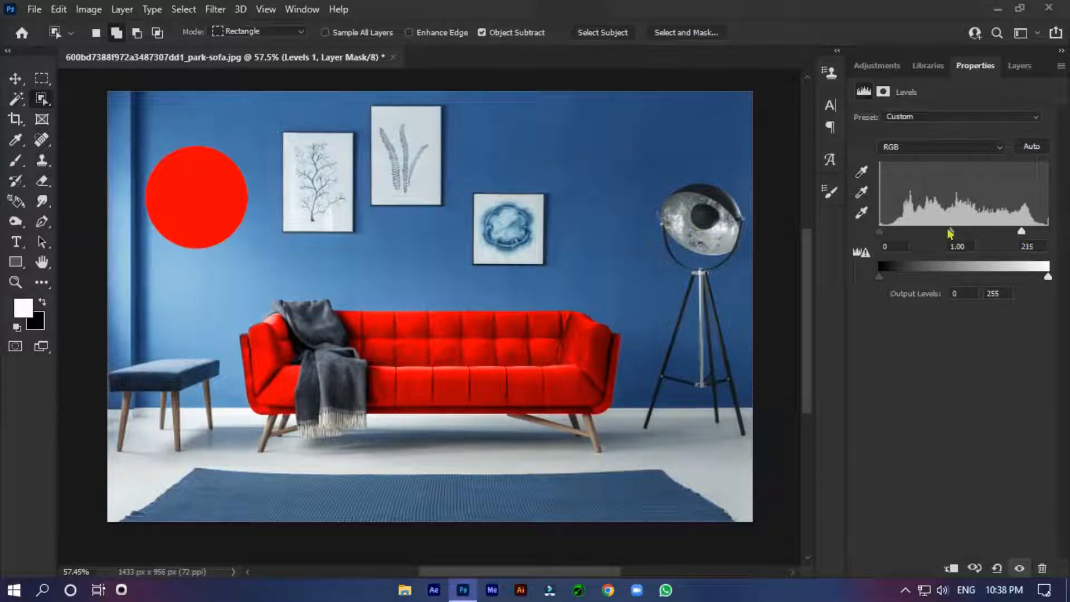
{"action": "left_click_drag", "start_coordinate": [952, 234], "coordinate": [949, 241]}
{"action": "mouse_move", "coordinate": [882, 234]}
{"action": "left_mouse_down"}
{"action": "mouse_move", "coordinate": [895, 237]}
{"action": "mouse_move", "coordinate": [882, 236]}
{"action": "left_mouse_up"}
{"action": "left_click_drag", "start_coordinate": [1048, 277], "coordinate": [1024, 278]}
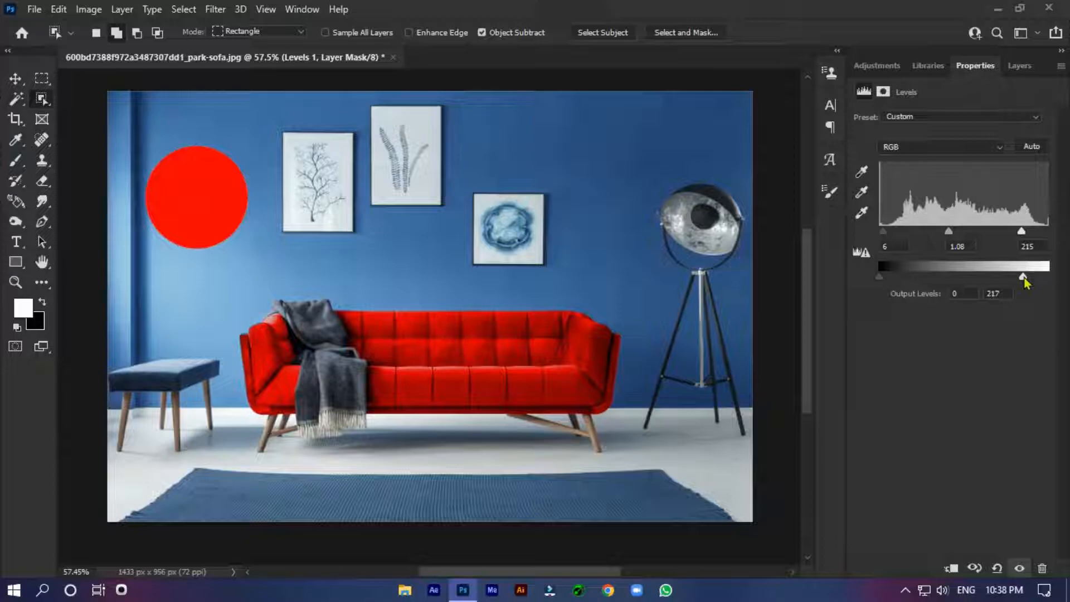
Step: Set the Levels adjustment's midtone input to 1.00 and its white input level to 191
{"action": "left_click_drag", "start_coordinate": [951, 236], "coordinate": [956, 238]}
{"action": "left_click_drag", "start_coordinate": [1025, 237], "coordinate": [945, 239]}
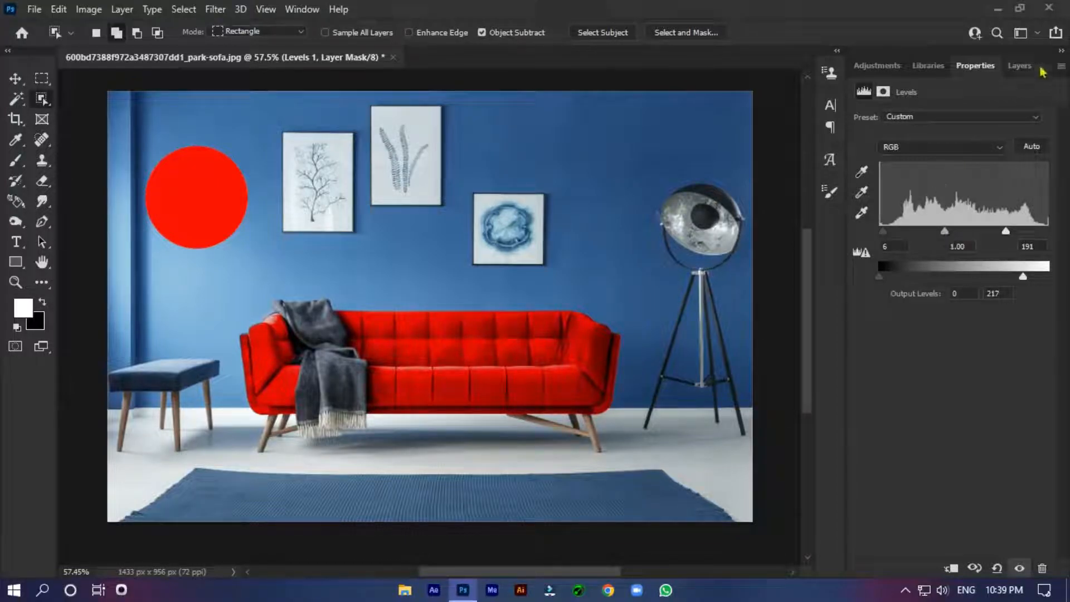
{"action": "left_click", "coordinate": [1020, 66]}
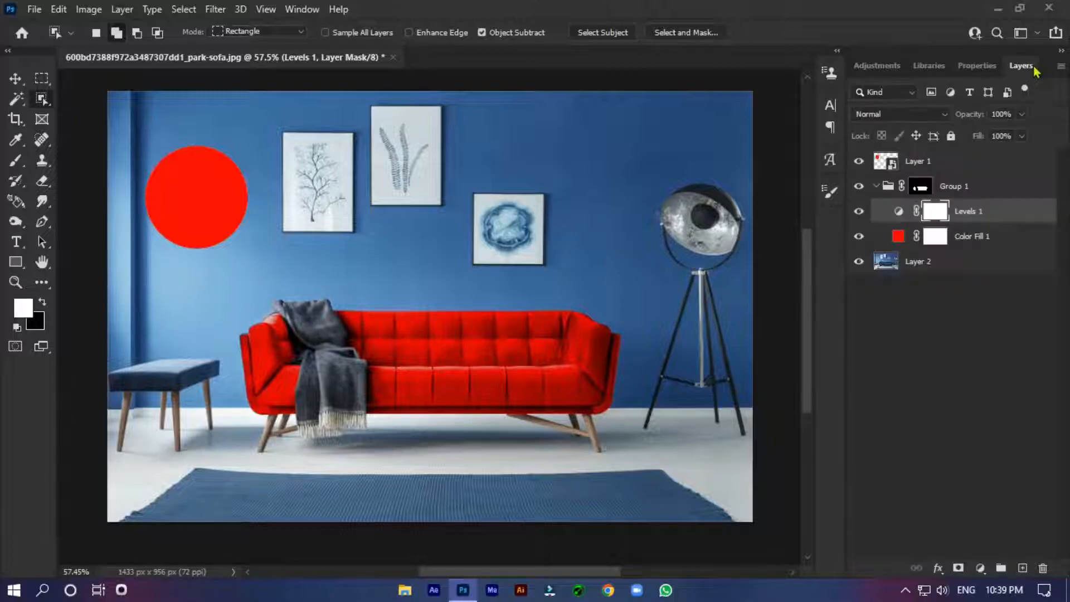
Step: Inspect the recoloured sofa up close from its seat to the blanket end, and collapse Group 1
{"action": "scroll", "coordinate": [614, 433], "scroll_direction": "up", "scroll_amount": 5}
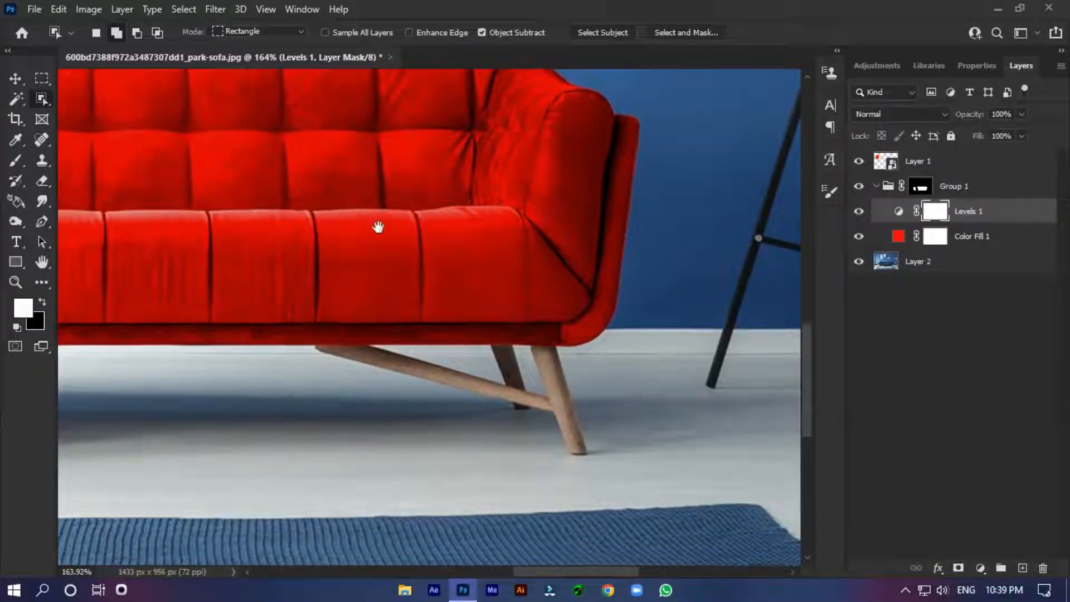
{"action": "left_click_drag", "start_coordinate": [377, 227], "coordinate": [550, 332]}
{"action": "left_click_drag", "start_coordinate": [265, 301], "coordinate": [418, 301]}
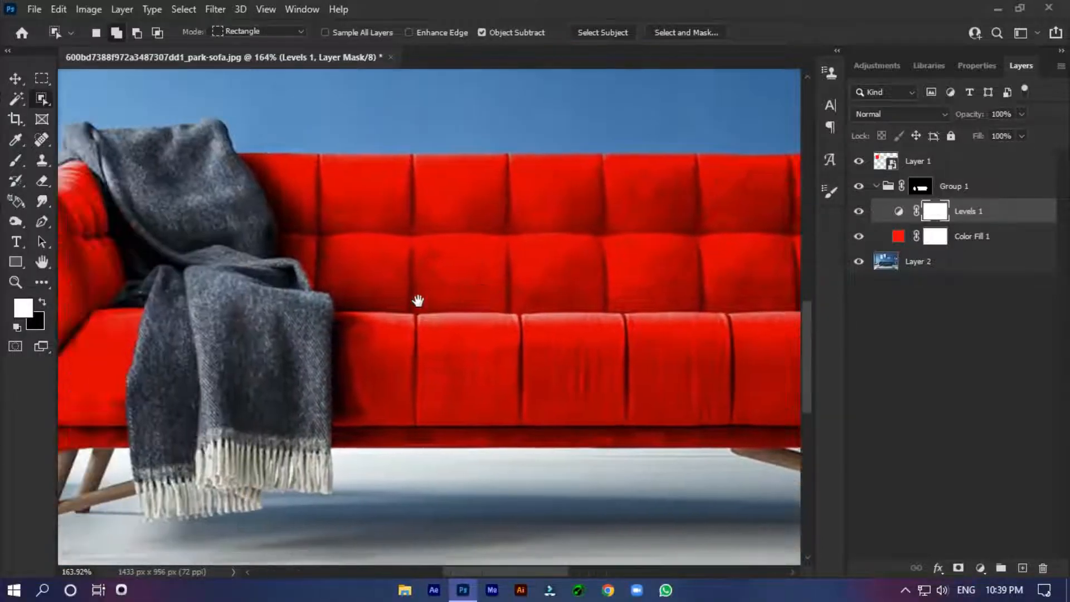
{"action": "left_click_drag", "start_coordinate": [330, 312], "coordinate": [359, 347]}
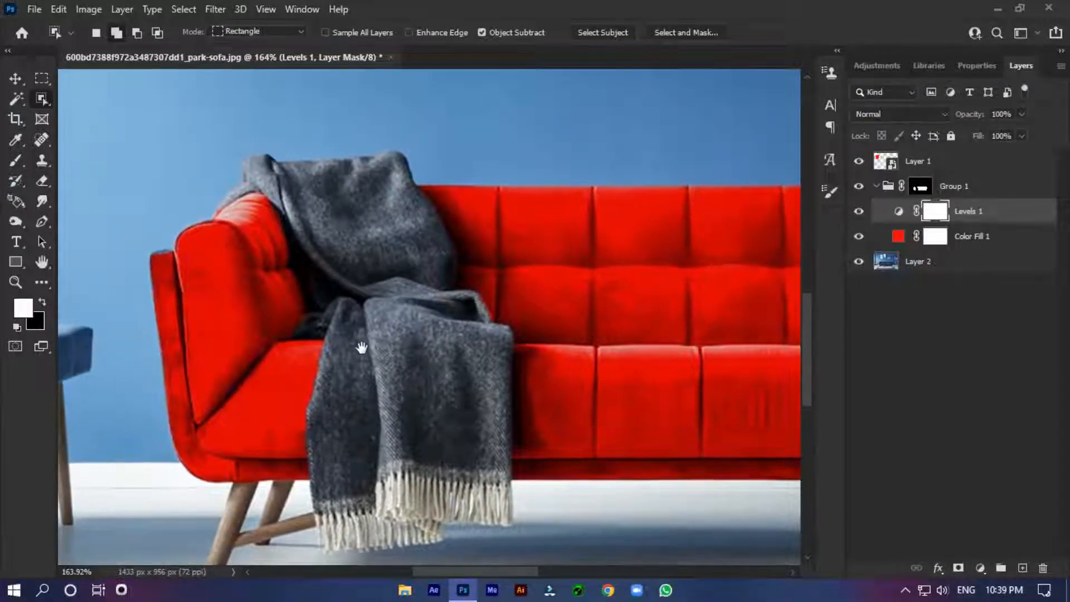
{"action": "scroll", "coordinate": [655, 385], "scroll_direction": "down", "scroll_amount": 5}
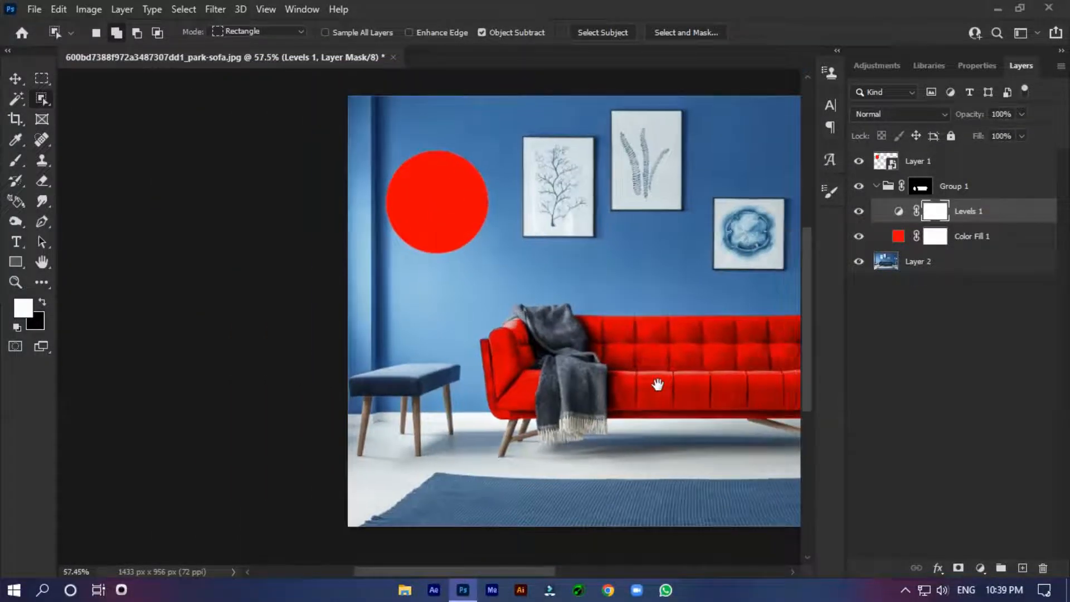
{"action": "left_click_drag", "start_coordinate": [658, 385], "coordinate": [410, 397]}
{"action": "left_click", "coordinate": [876, 187]}
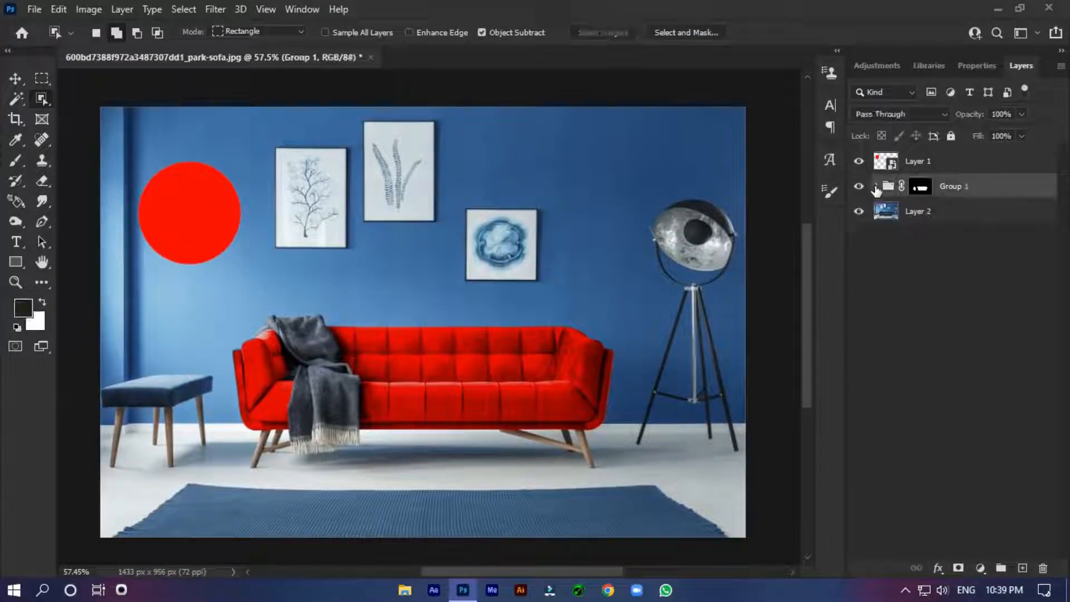
Step: Compare the sofa with and without the recolouring in Group 1, leave the group visible, and hide the red circle on Layer 1
{"action": "left_click", "coordinate": [859, 162]}
{"action": "left_click", "coordinate": [859, 163]}
{"action": "left_click", "coordinate": [859, 187]}
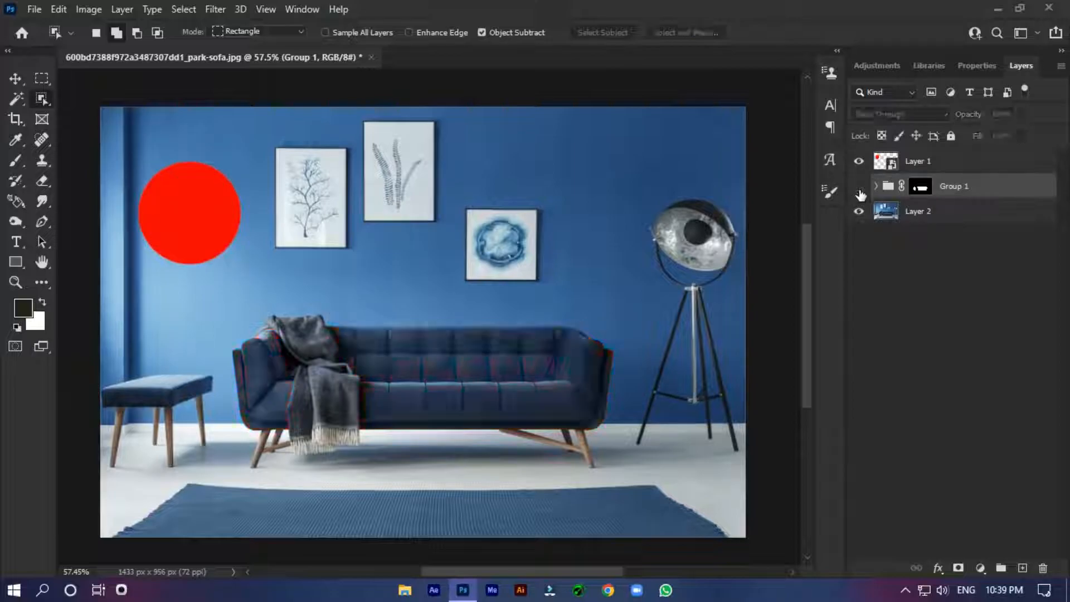
{"action": "left_click", "coordinate": [859, 187]}
{"action": "left_click", "coordinate": [859, 187]}
{"action": "left_click", "coordinate": [859, 186]}
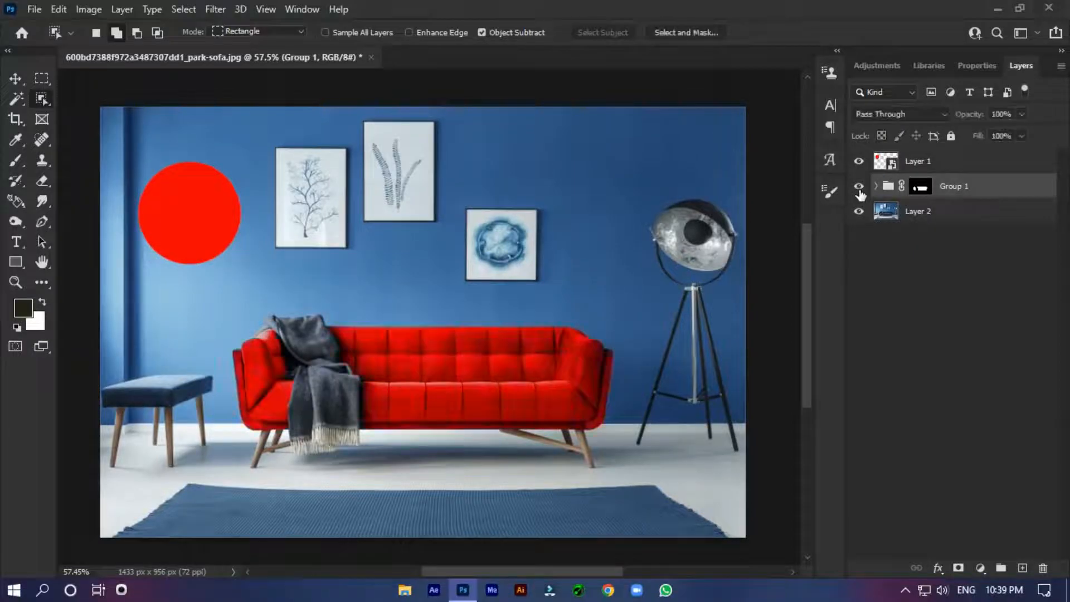
{"action": "left_click", "coordinate": [859, 189]}
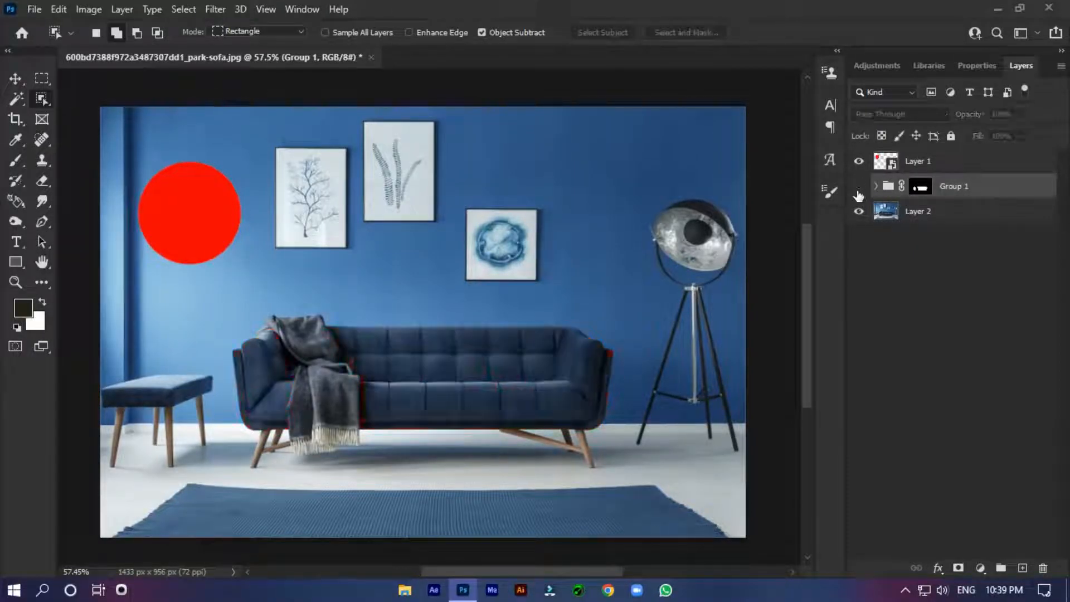
{"action": "left_click", "coordinate": [859, 189]}
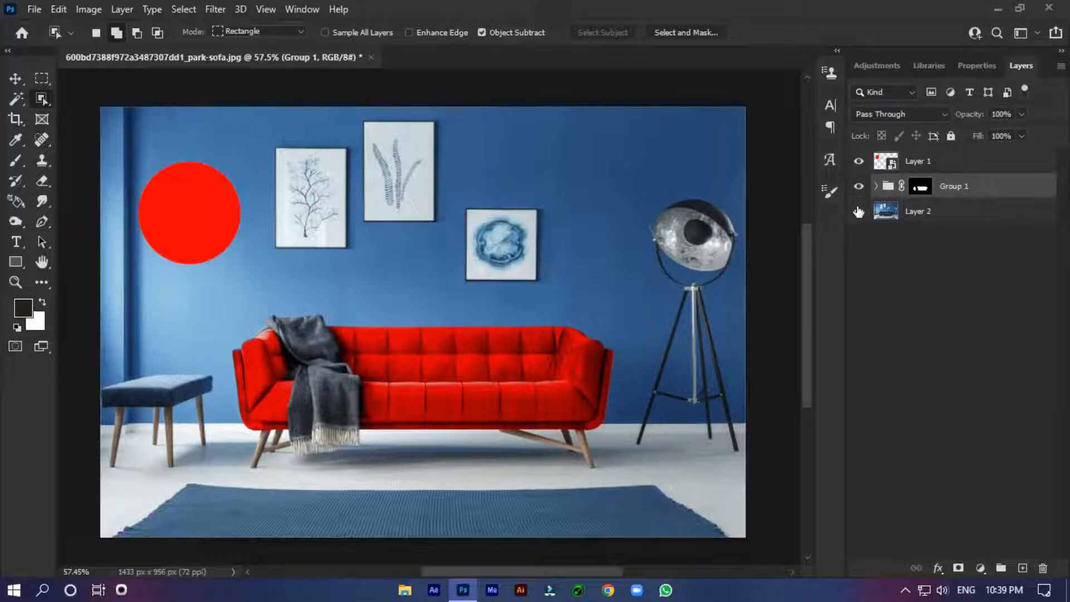
{"action": "left_click", "coordinate": [858, 162]}
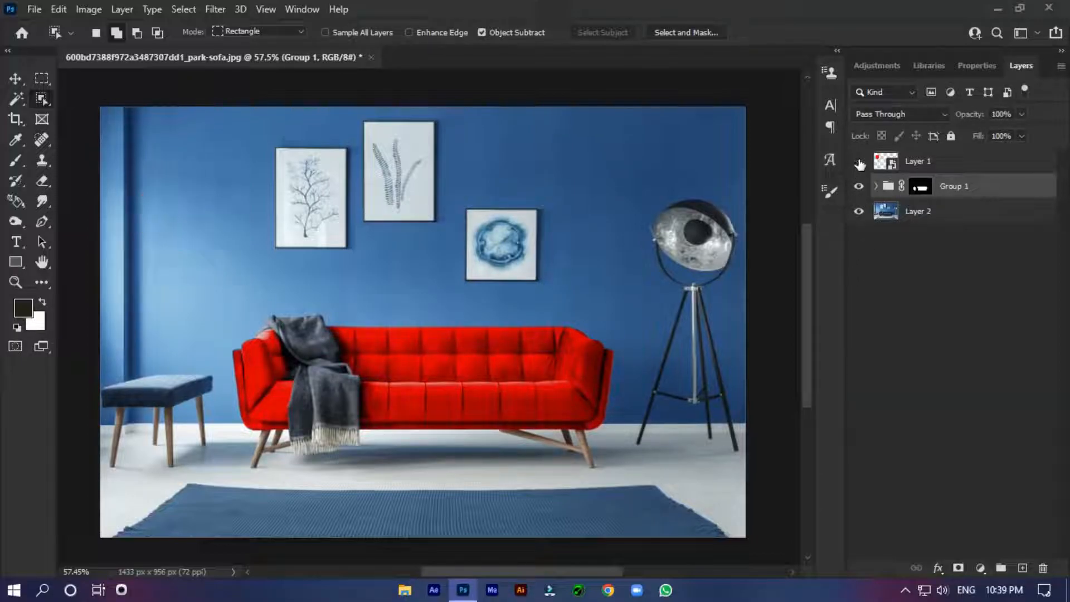